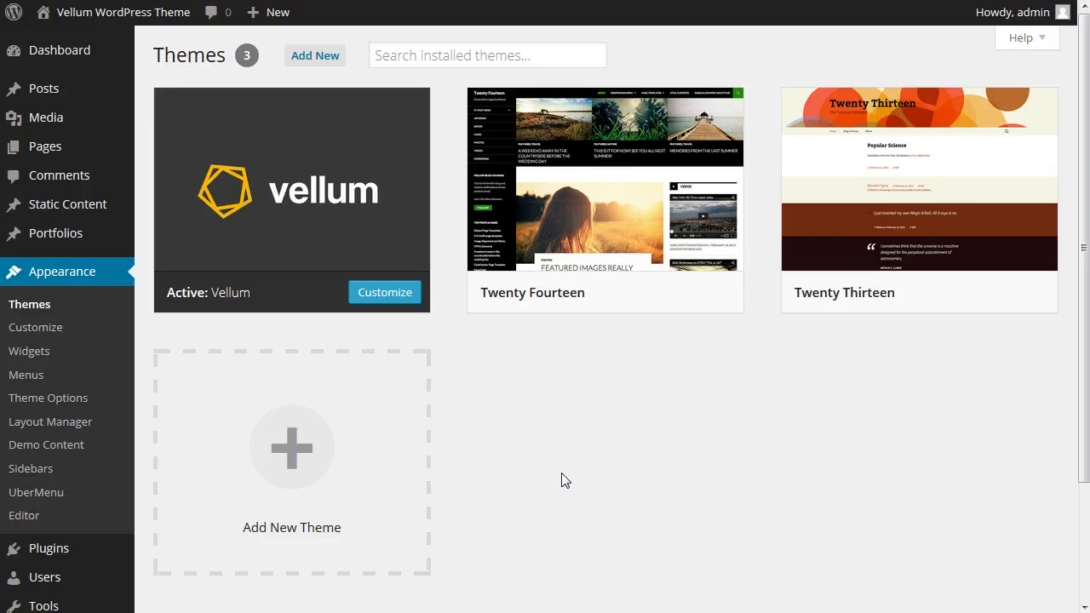
Open Appearance > Demo Content and browse the Vellum starter kits list.
mouse_move(285, 167)
left_click(65, 454)
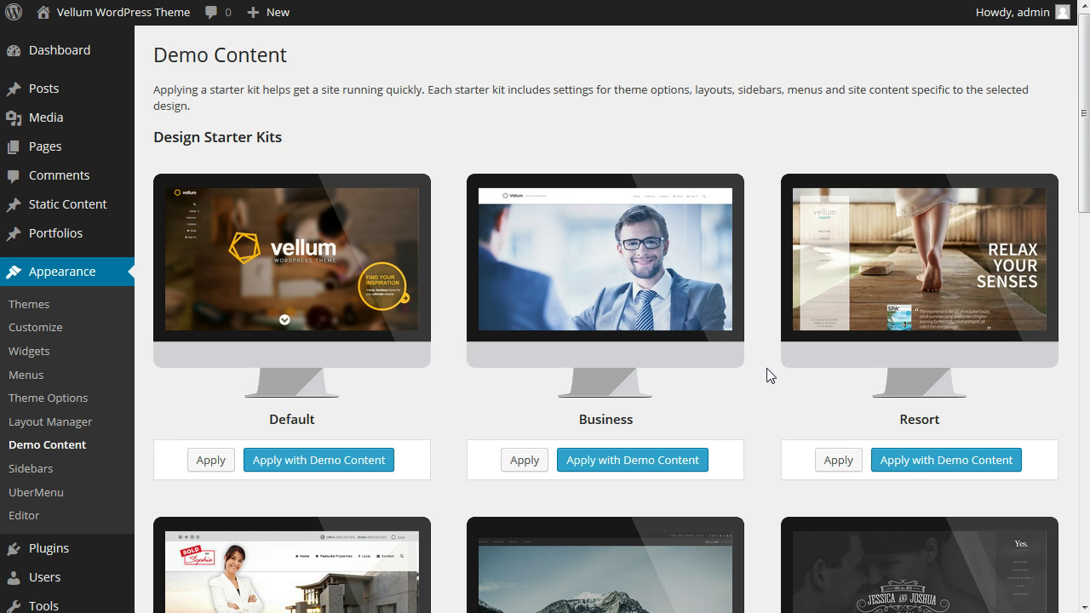
scroll(770, 375, "down", 5)
scroll(770, 375, "down", 5)
scroll(770, 375, "down", 3)
scroll(769, 373, "up", 13)
Apply the Default starter kit with demo content and browse the resulting Vellum demo site.
left_click(315, 465)
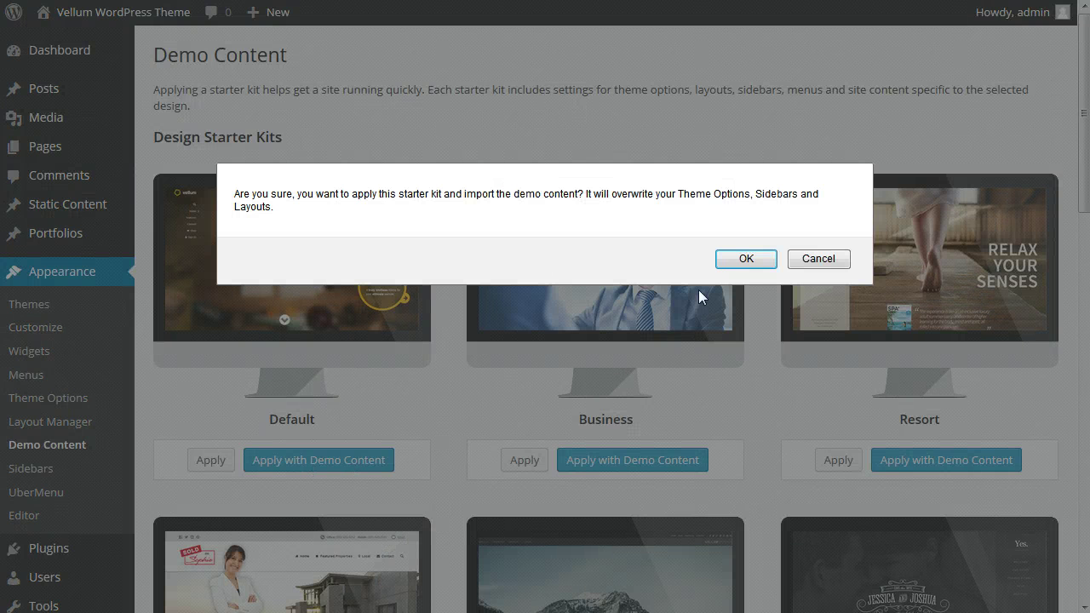
left_click(746, 259)
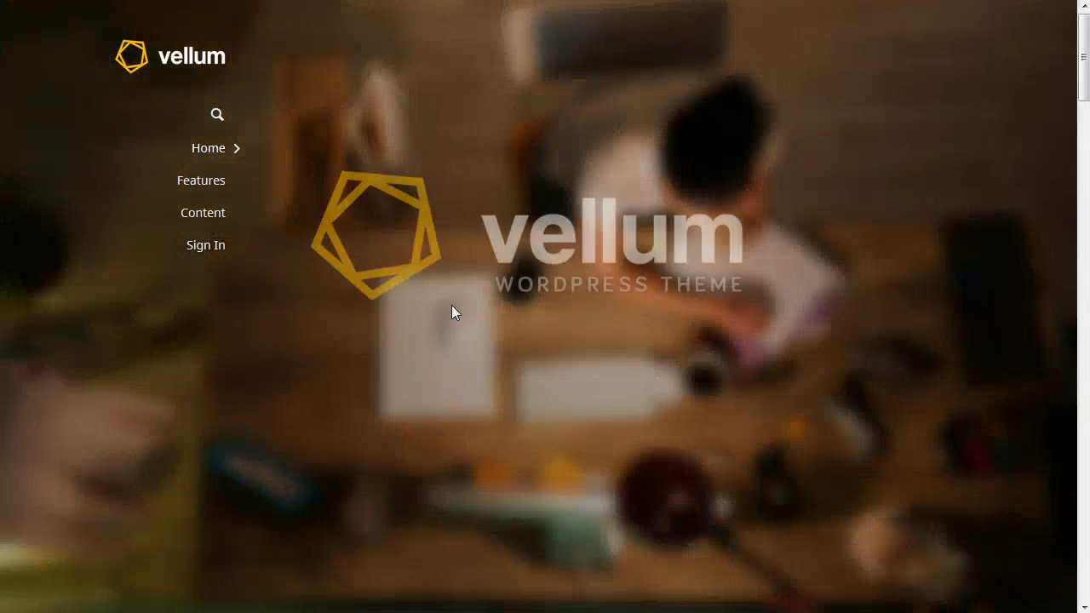
mouse_move(204, 216)
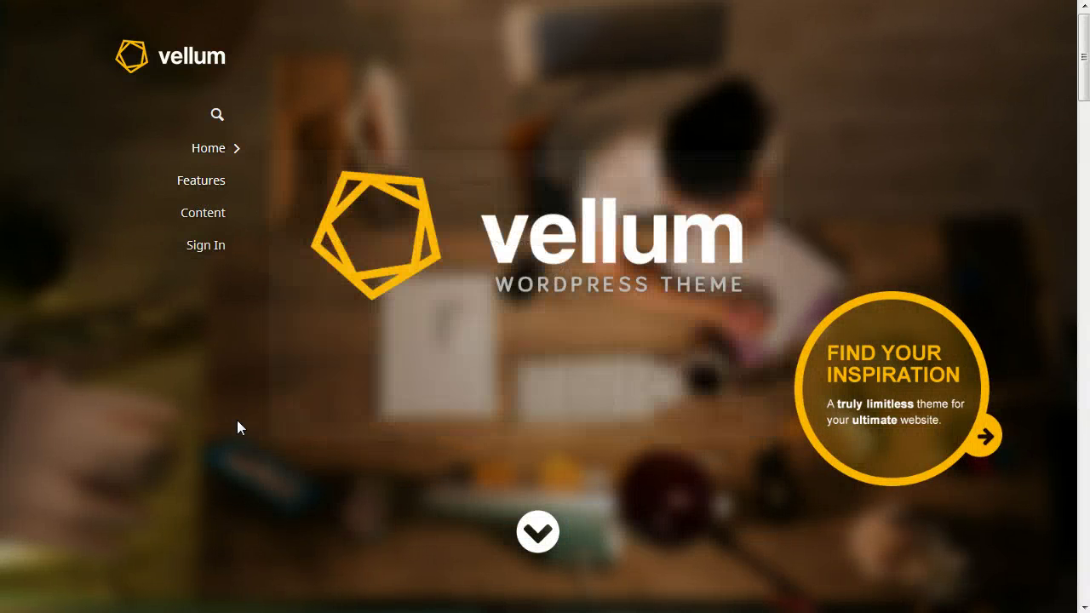
left_click(543, 539)
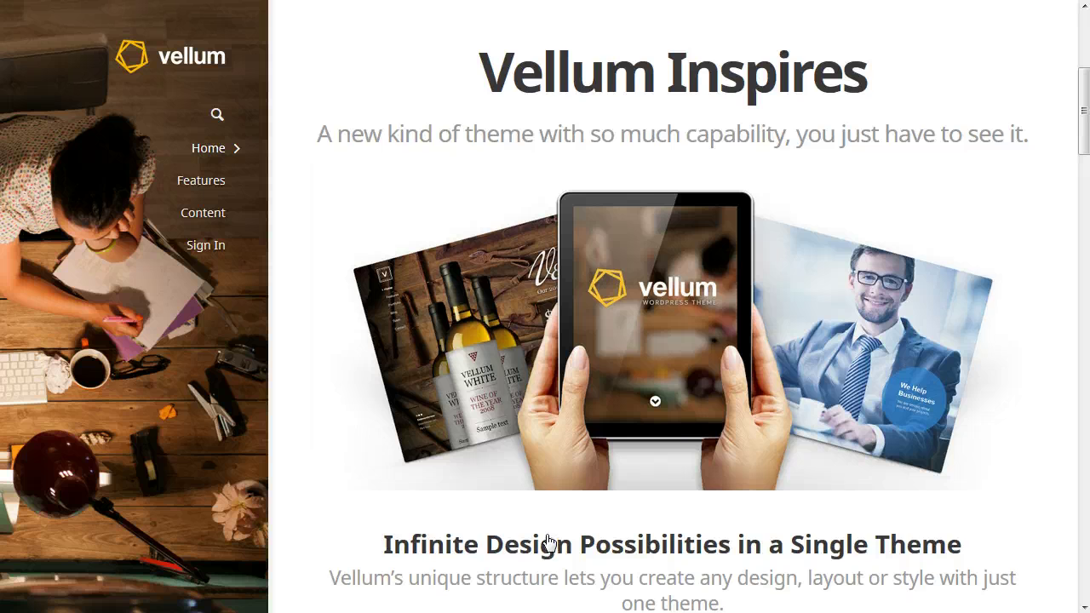
scroll(552, 434, "down", 5)
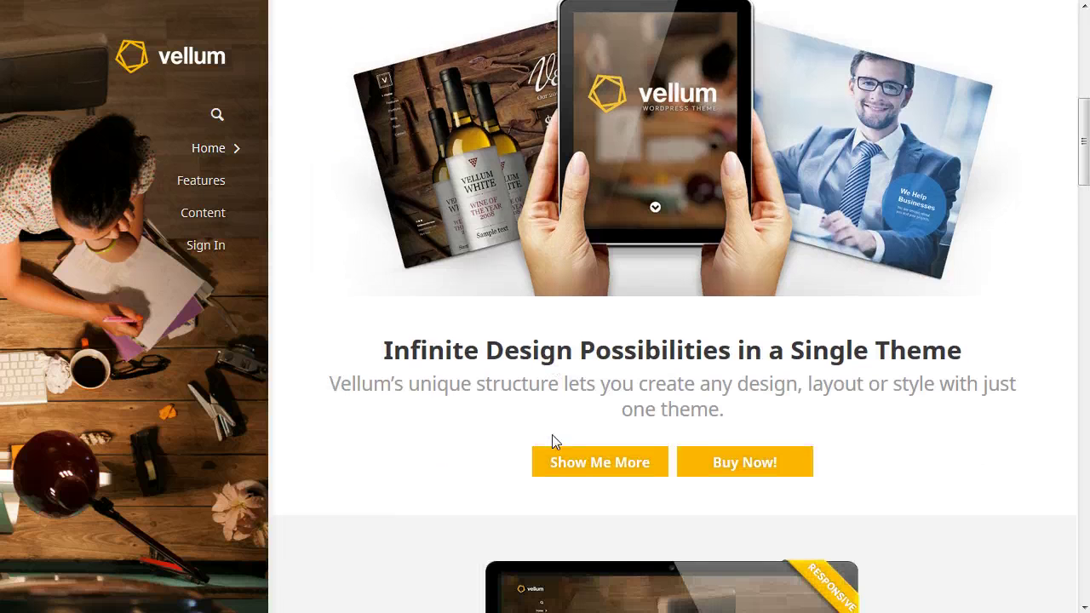
scroll(528, 420, "down", 3)
scroll(528, 421, "up", 9)
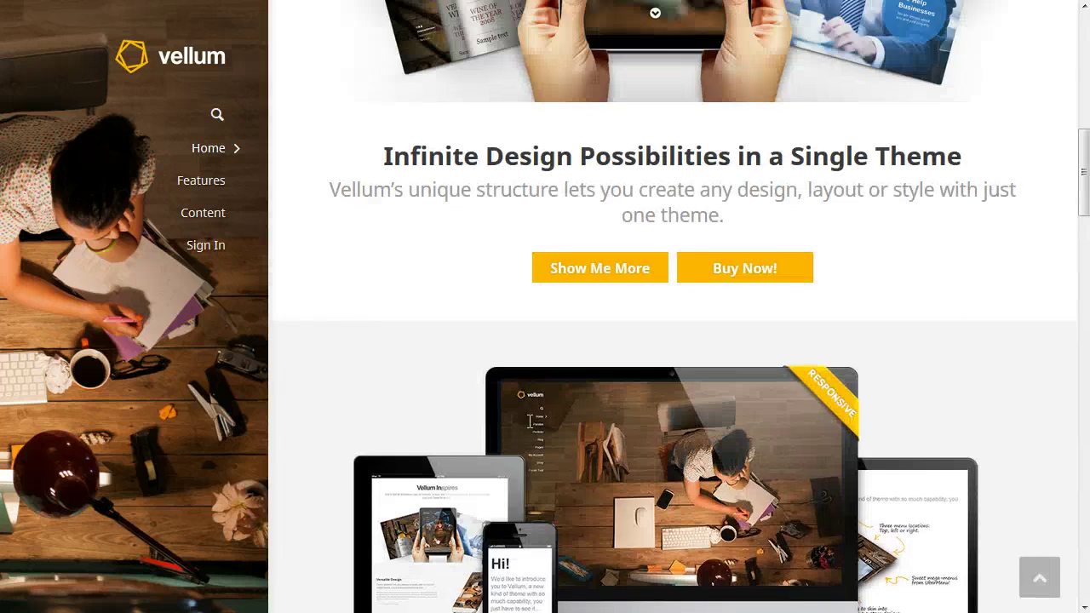
scroll(493, 358, "up", 5)
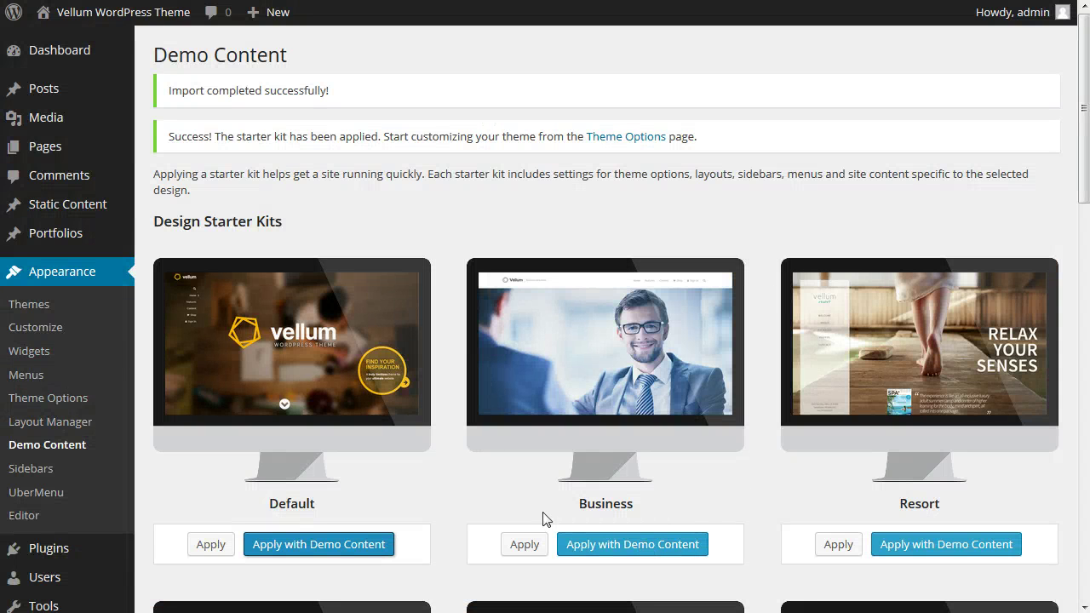
Apply the Business starter kit with demo content and scroll through the business consultants site.
left_click(633, 550)
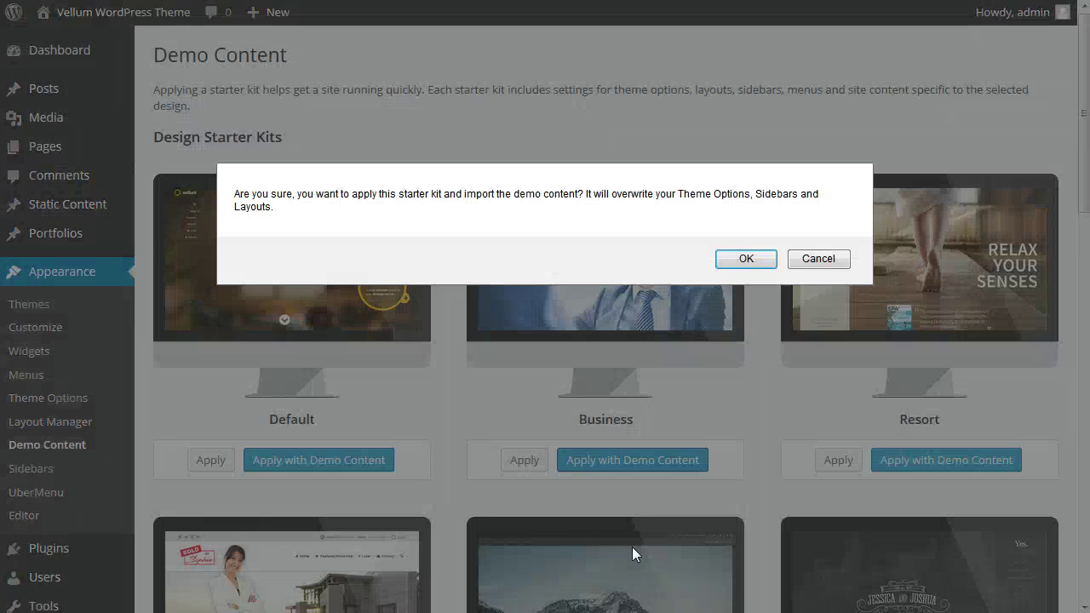
left_click(745, 258)
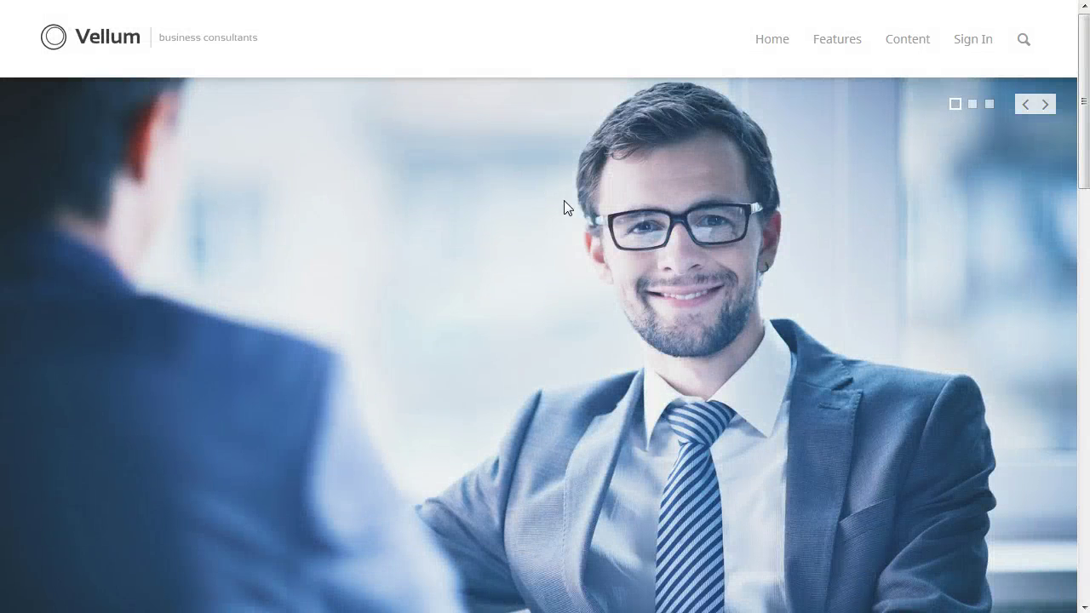
scroll(645, 237, "down", 8)
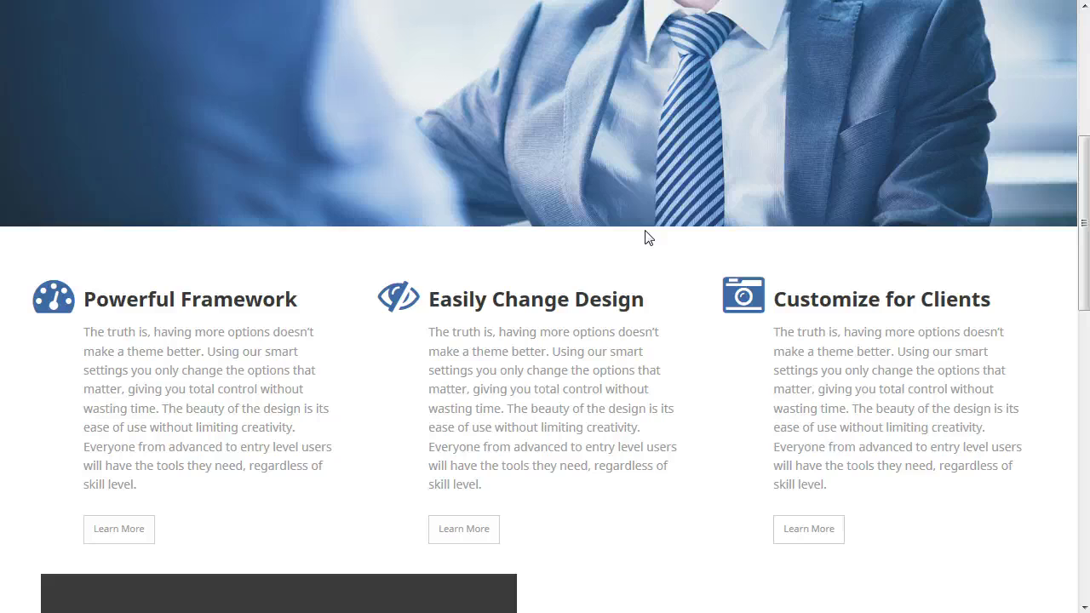
scroll(645, 237, "down", 3)
scroll(645, 237, "up", 10)
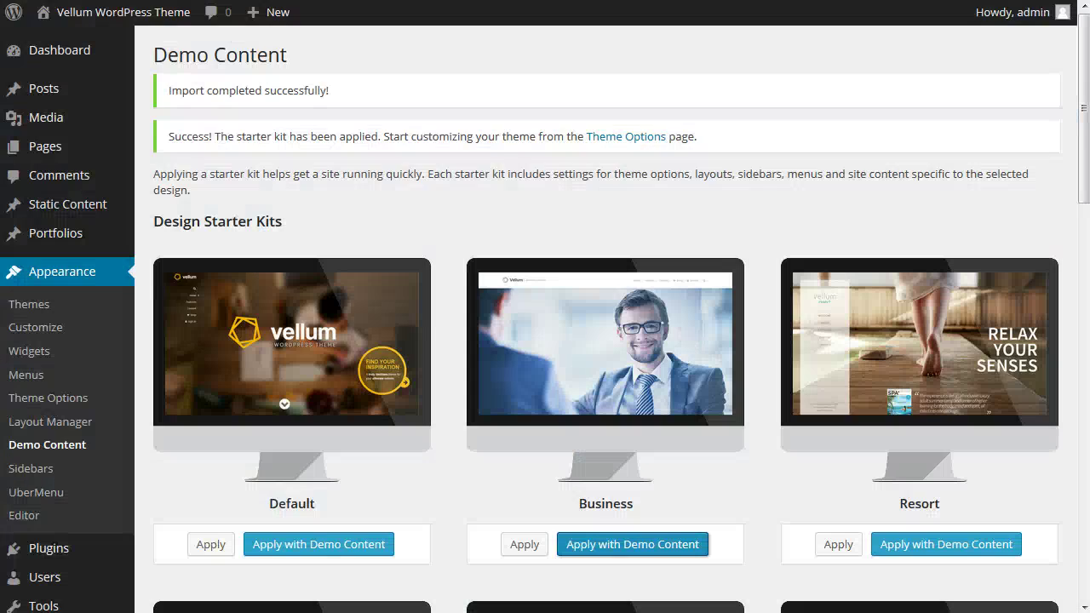
Apply the Resort kit with demo content, then visit its About, Packages, Photos and Welcome sections.
left_click(951, 560)
left_click(745, 260)
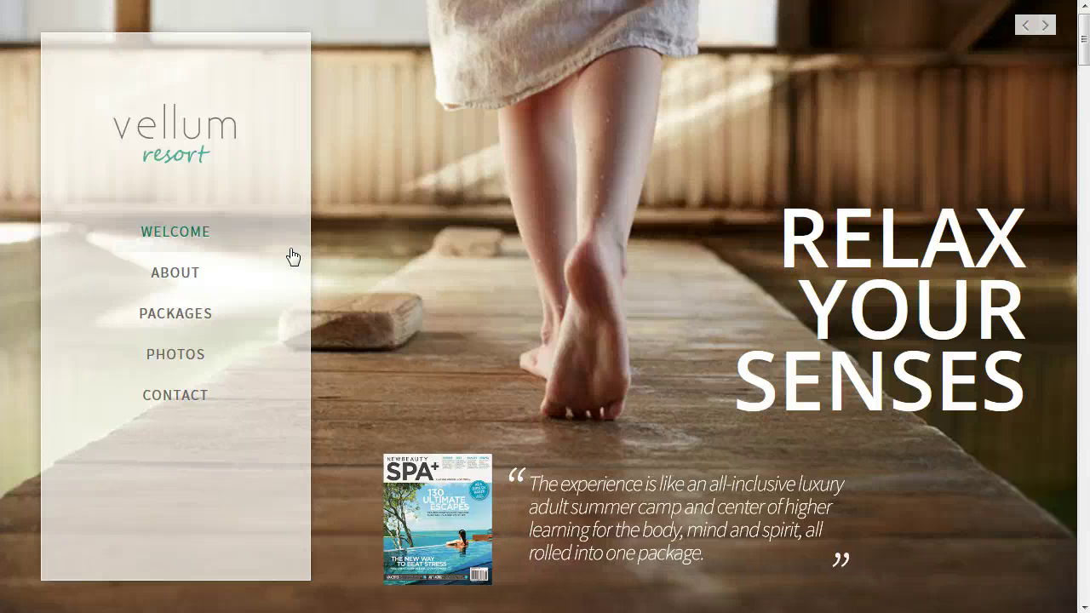
left_click(196, 274)
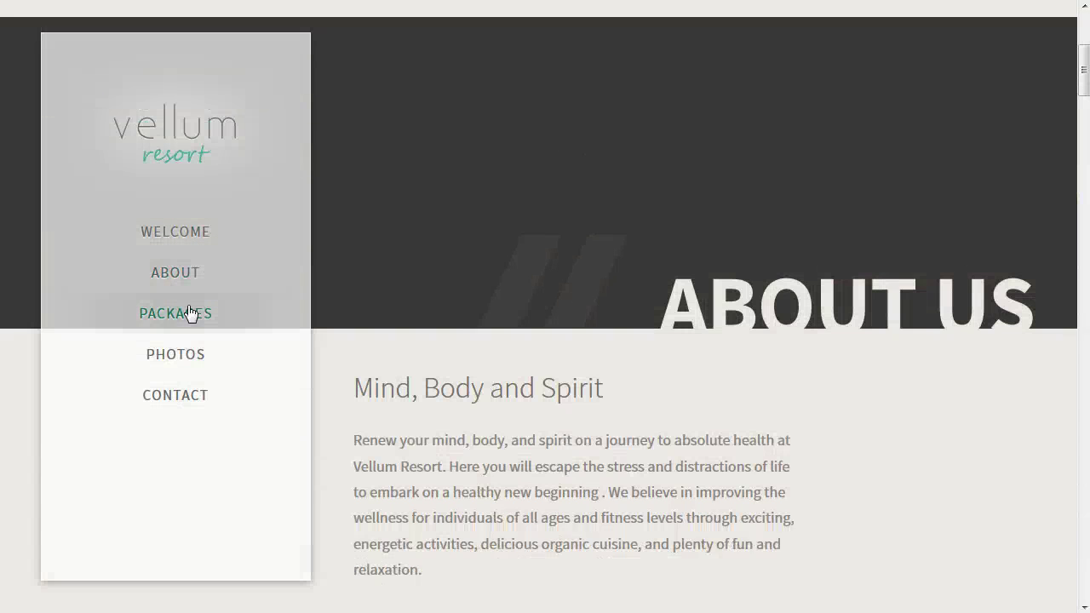
left_click(189, 316)
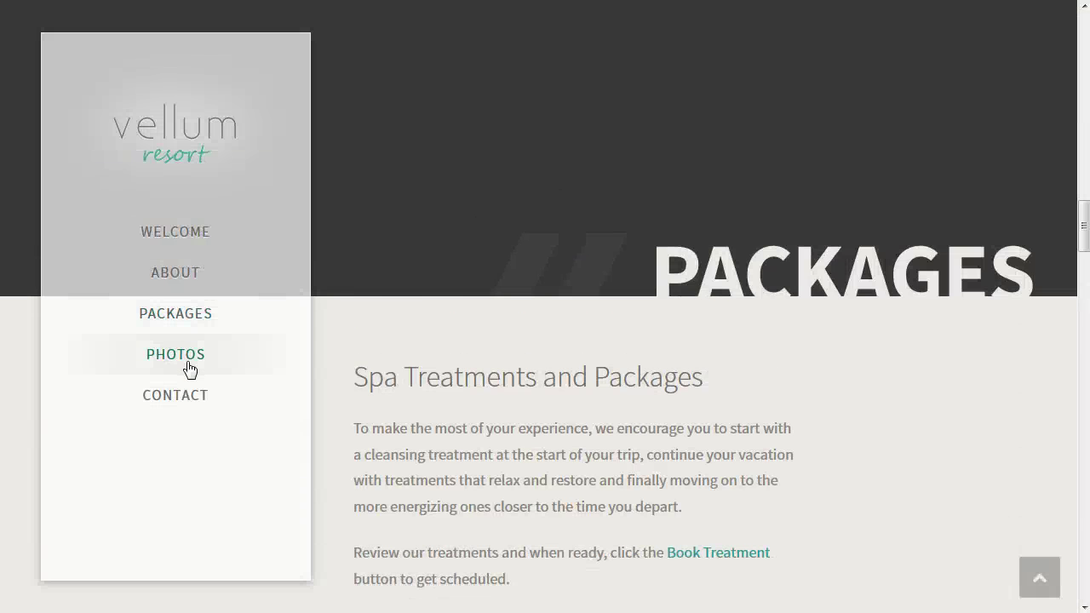
left_click(218, 367)
left_click(195, 244)
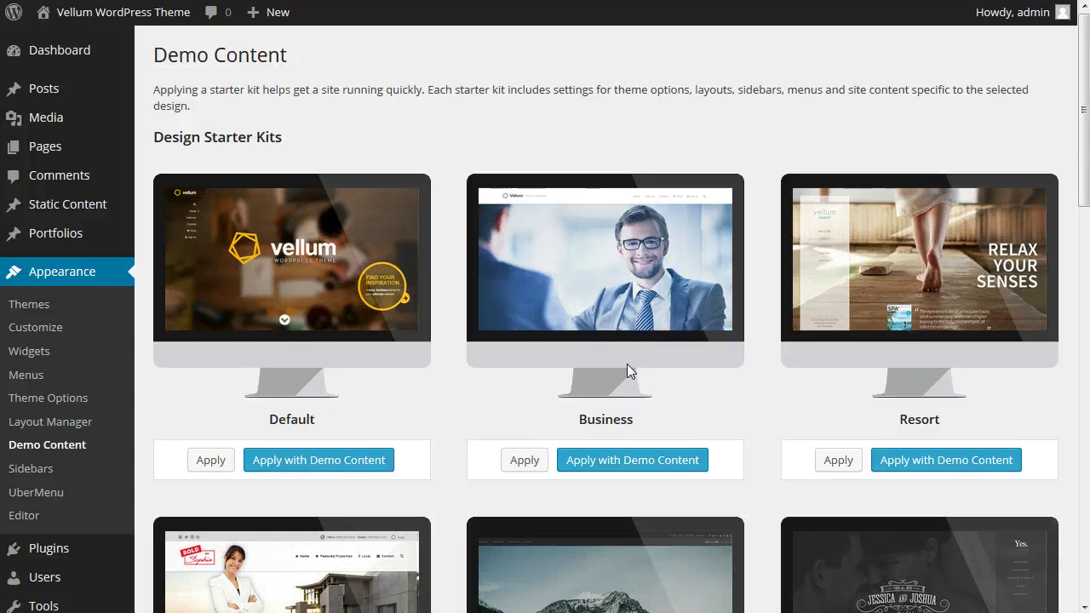
Apply the Boxed Left starter kit with its demo content and confirm the import.
scroll(627, 364, "down", 3)
scroll(627, 364, "down", 10)
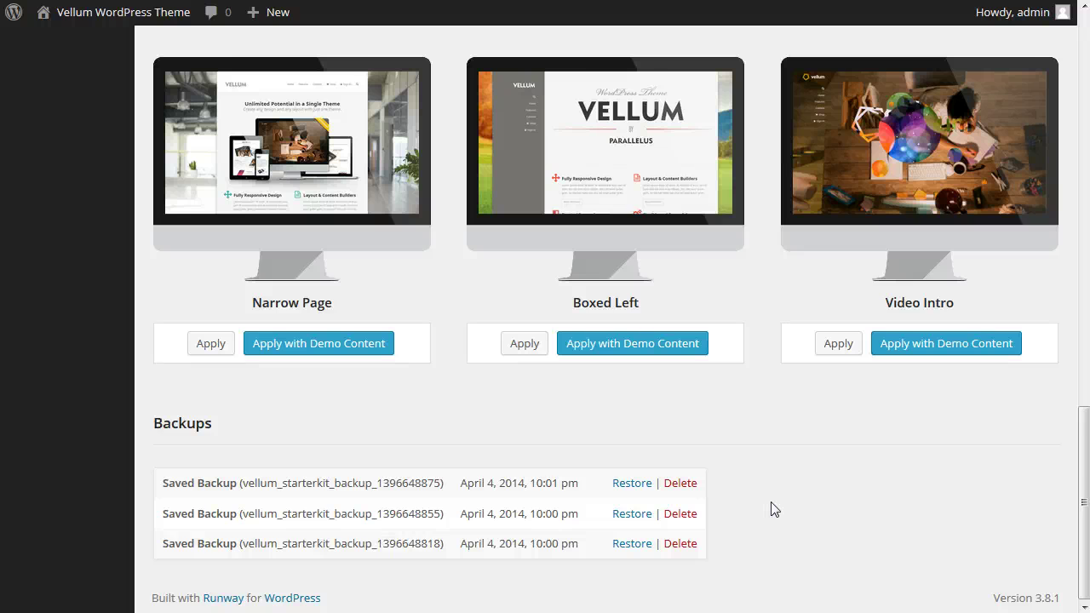
scroll(772, 509, "up", 3)
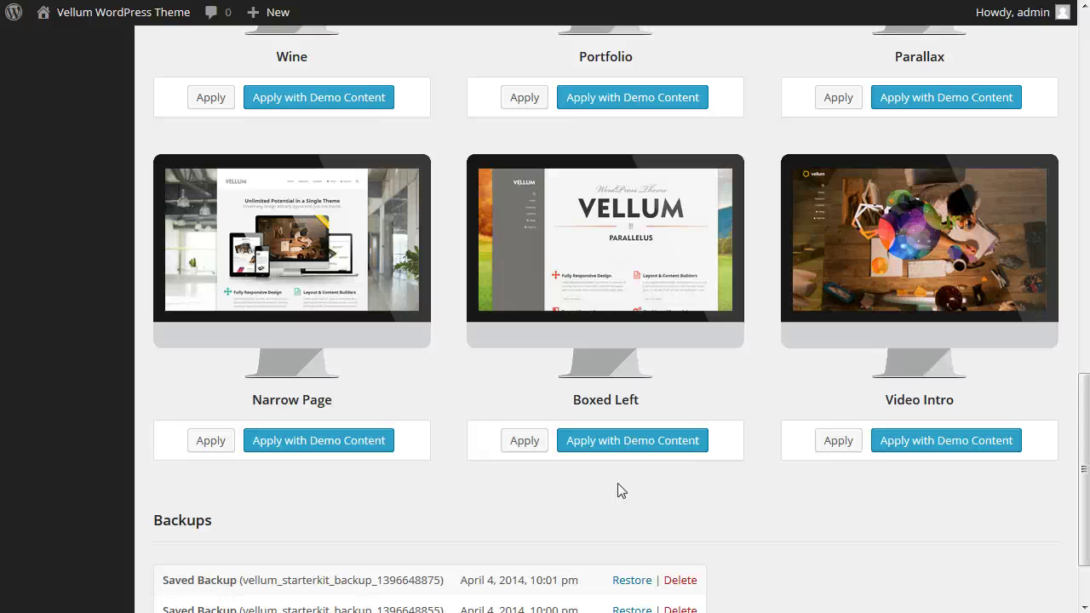
left_click(625, 442)
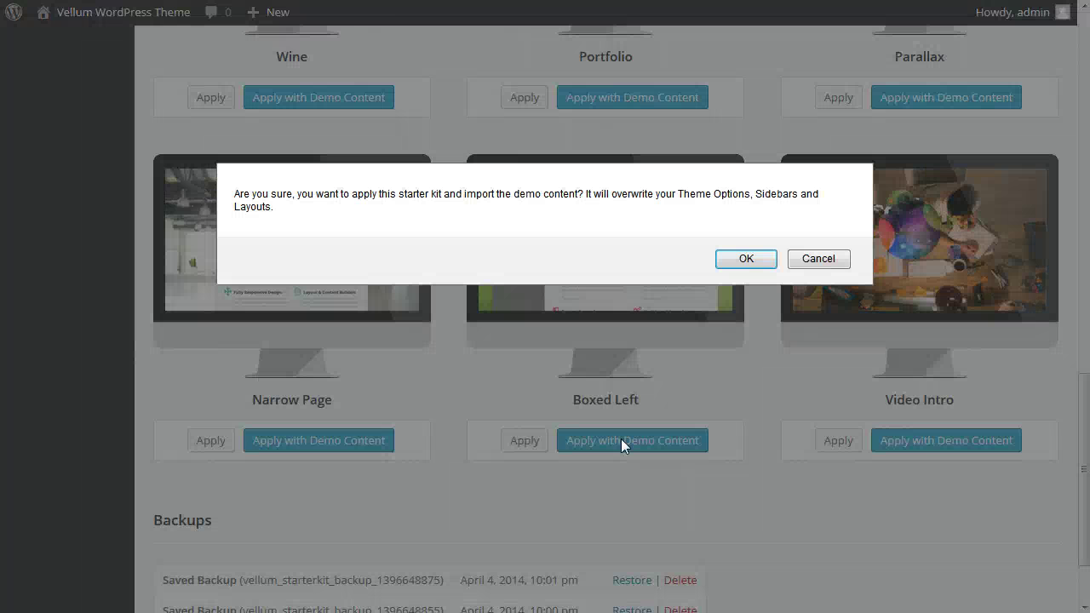
left_click(762, 259)
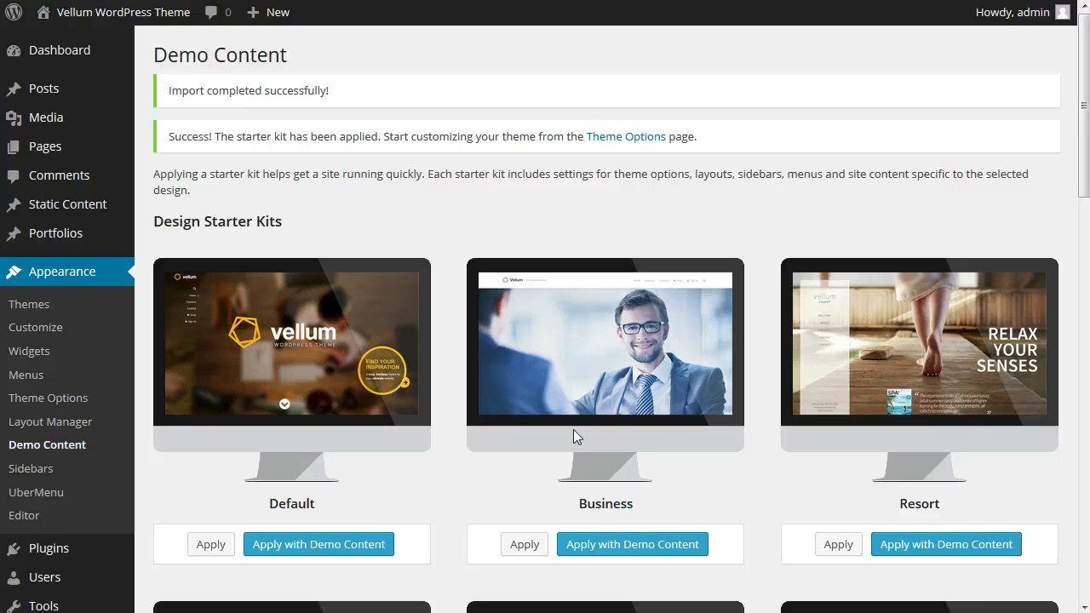
Restore the April 4, 2014, 10:02 pm backup and check the remaining three backups.
scroll(573, 433, "down", 15)
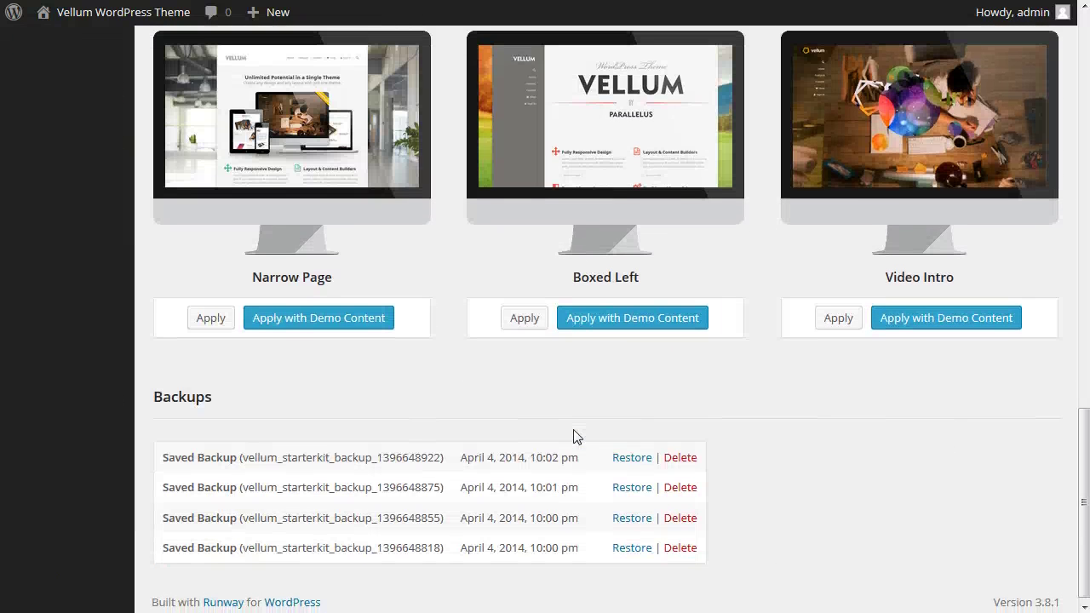
left_click(630, 455)
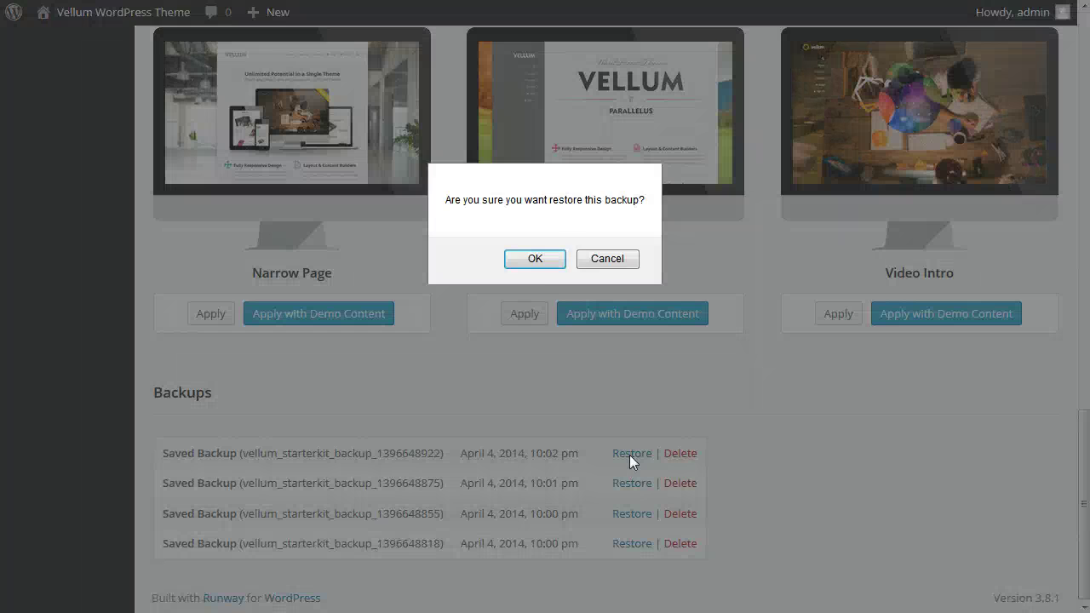
left_click(537, 261)
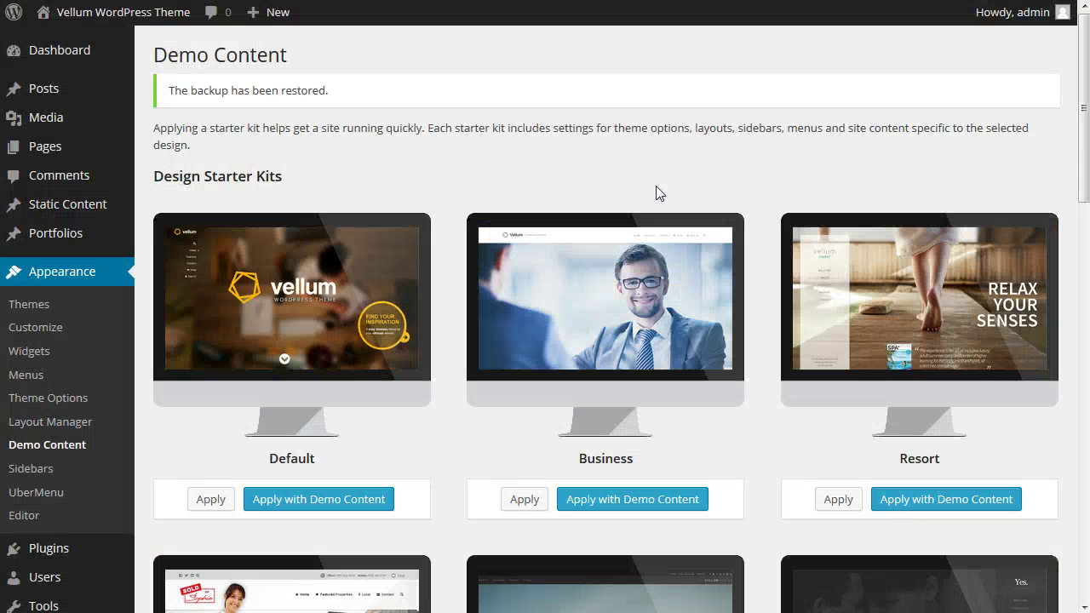
scroll(665, 189, "down", 7)
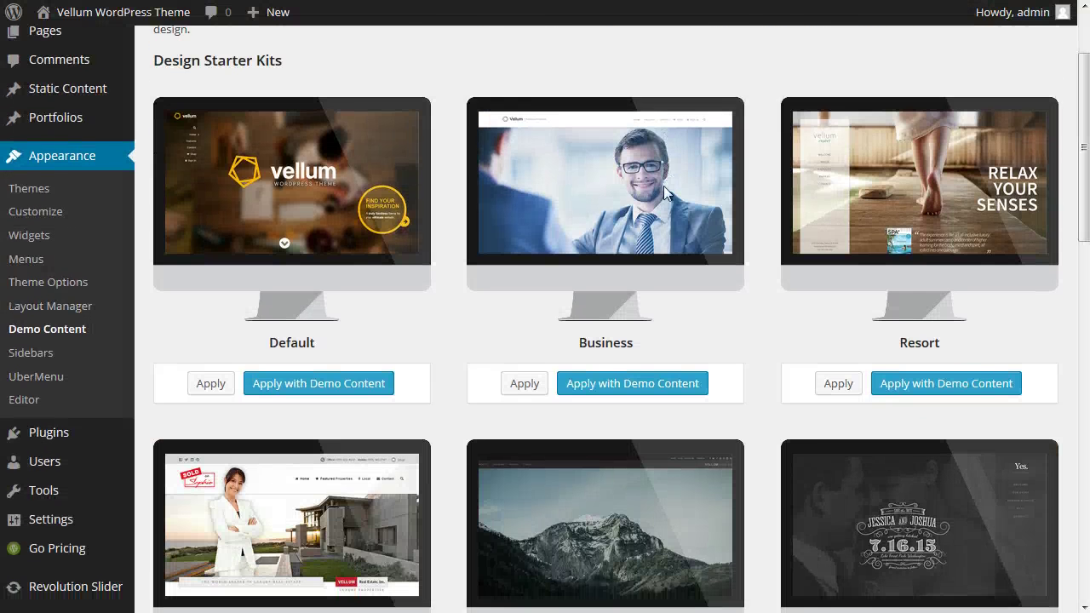
scroll(664, 189, "down", 7)
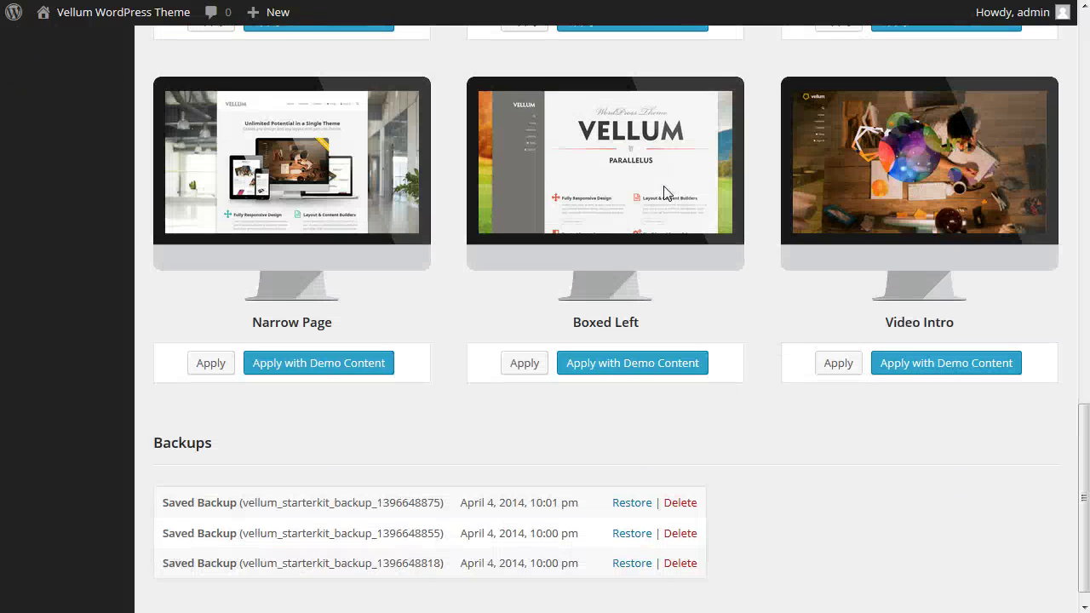